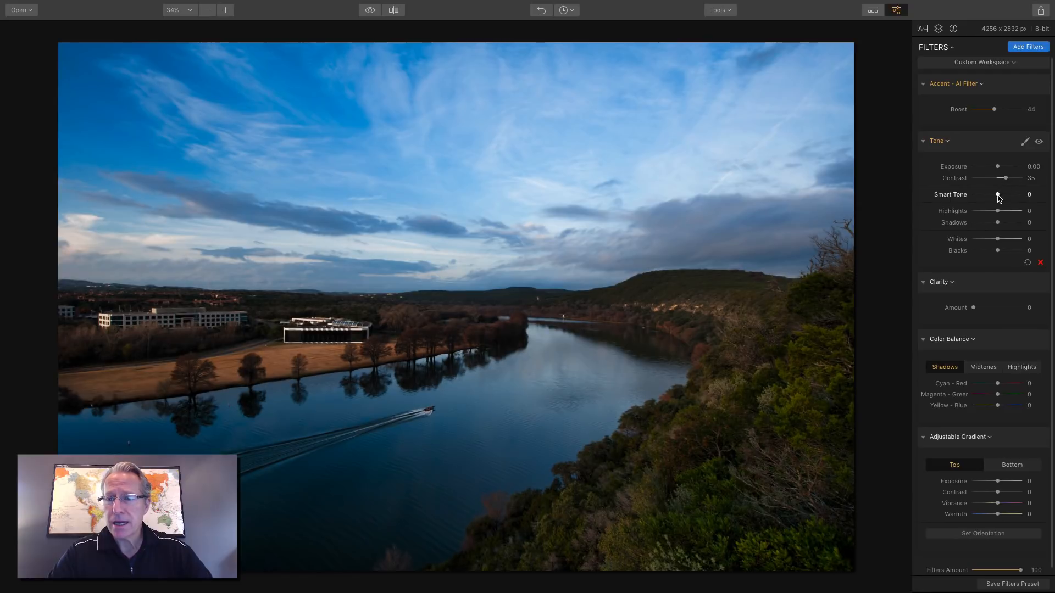
Step: Set Smart Tone to 21 and Highlights to -22 in the Tone filter, and the Clarity amount to 26
drag(998, 195, 991, 212)
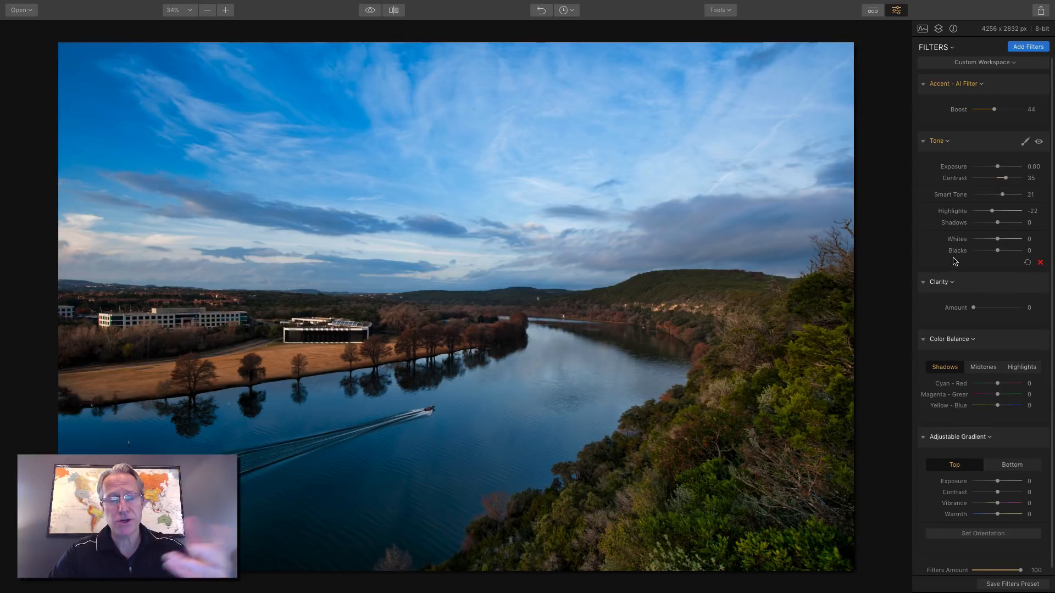
click(370, 10)
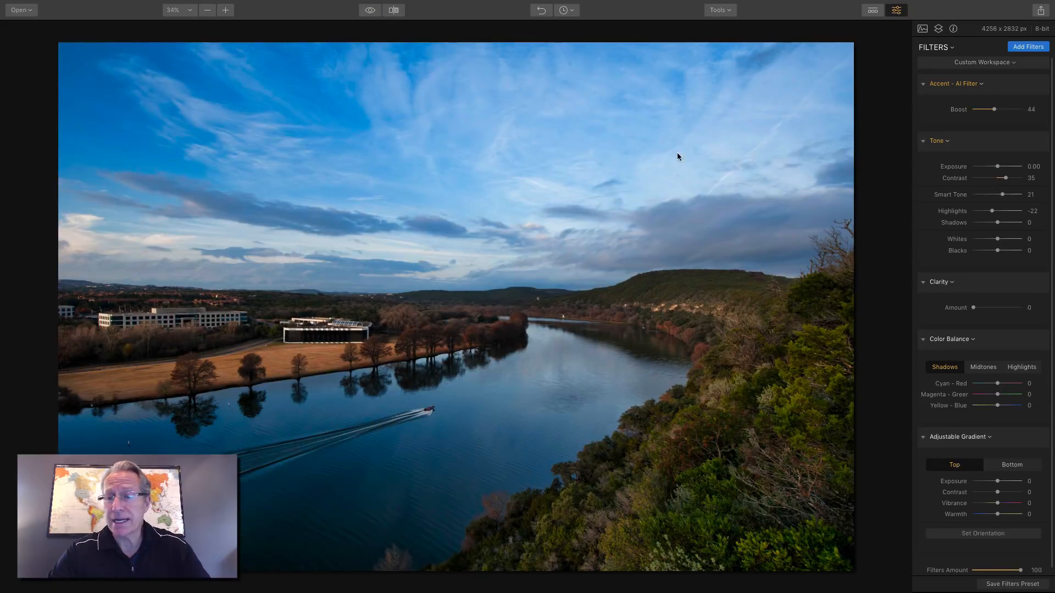
drag(973, 310, 987, 311)
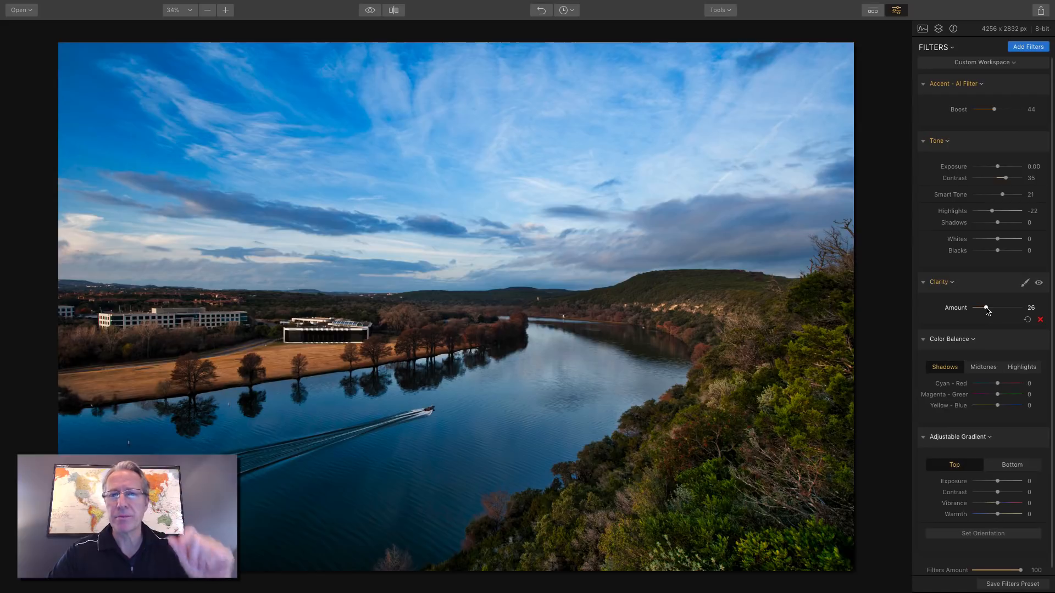
Step: Set Color Balance midtones to Cyan-Red 8 and Yellow-Blue -10, and highlights to Cyan-Red 14, Magenta-Green -10 and Yellow-Blue -11
scroll(978, 351, down, 1)
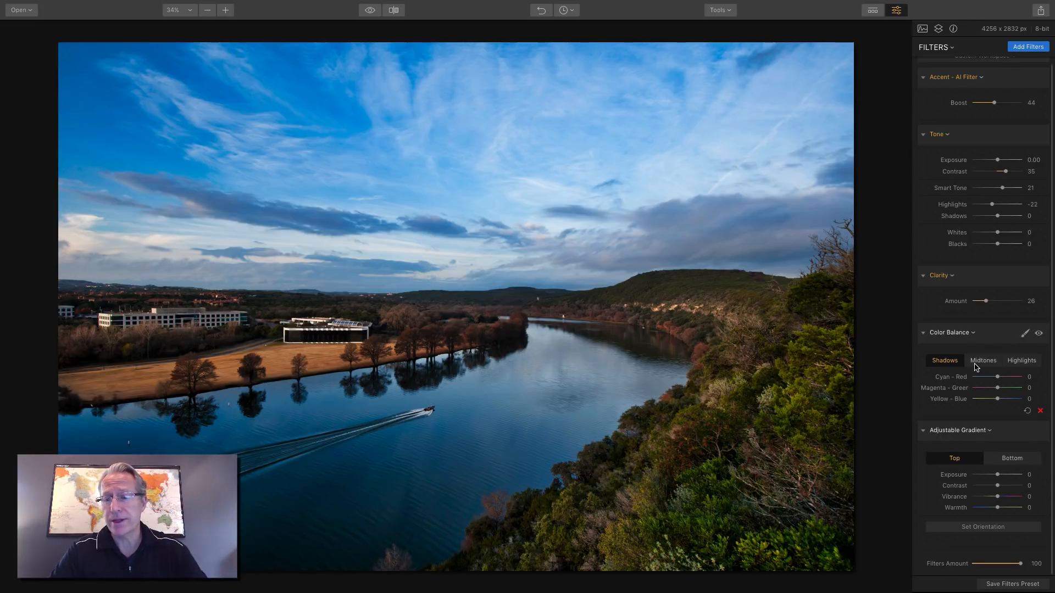
click(989, 365)
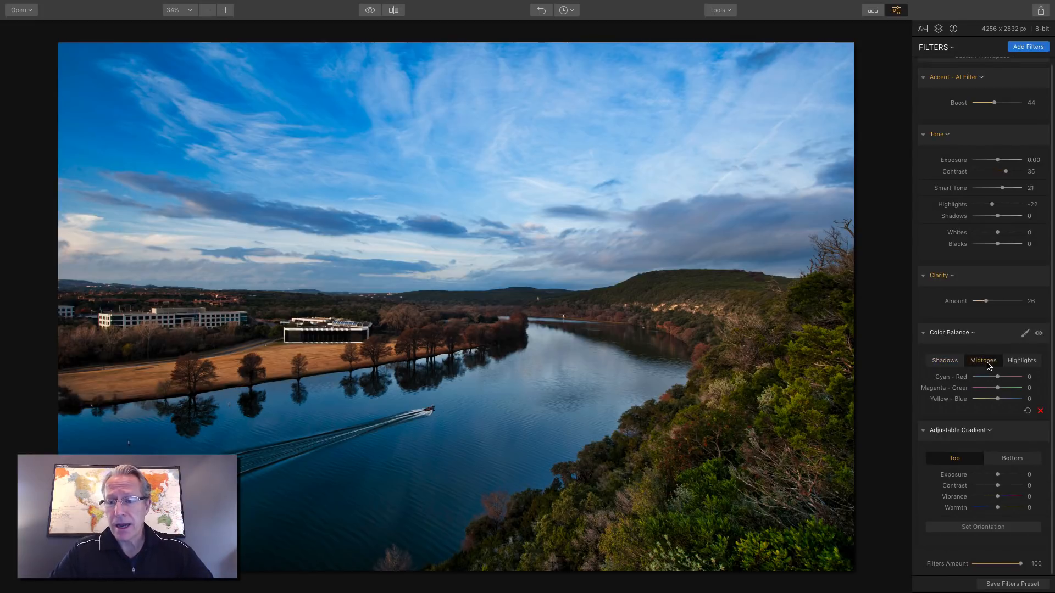
drag(997, 378, 997, 401)
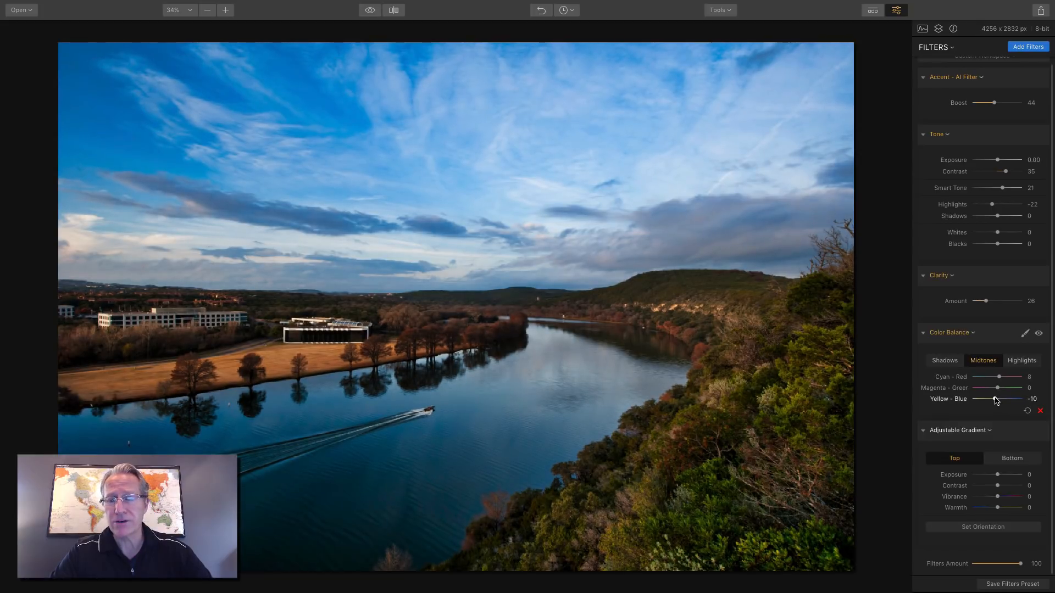
click(1021, 360)
drag(998, 400, 1002, 380)
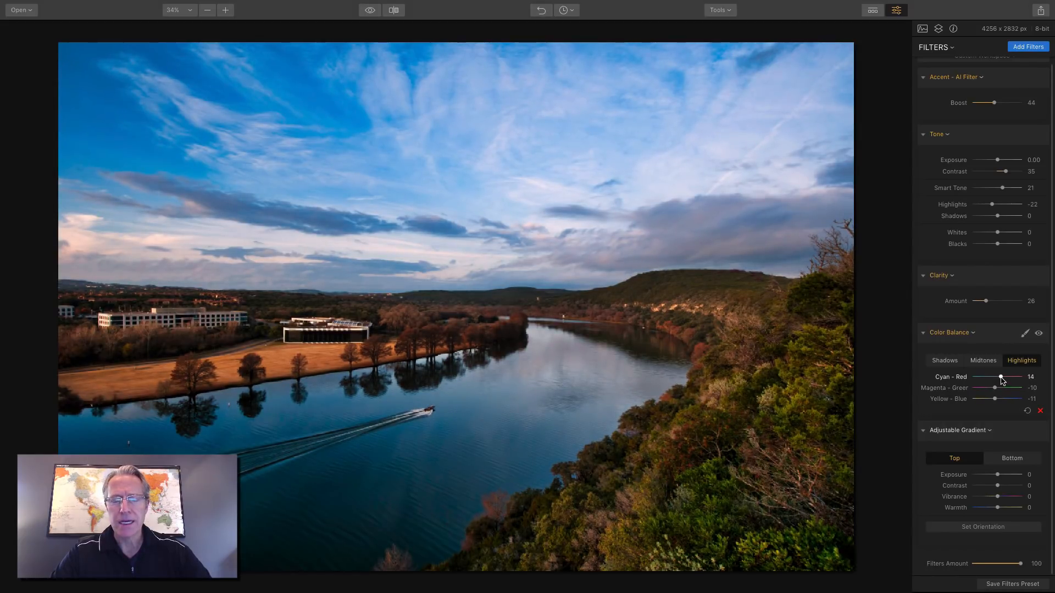
click(1038, 334)
click(1038, 334)
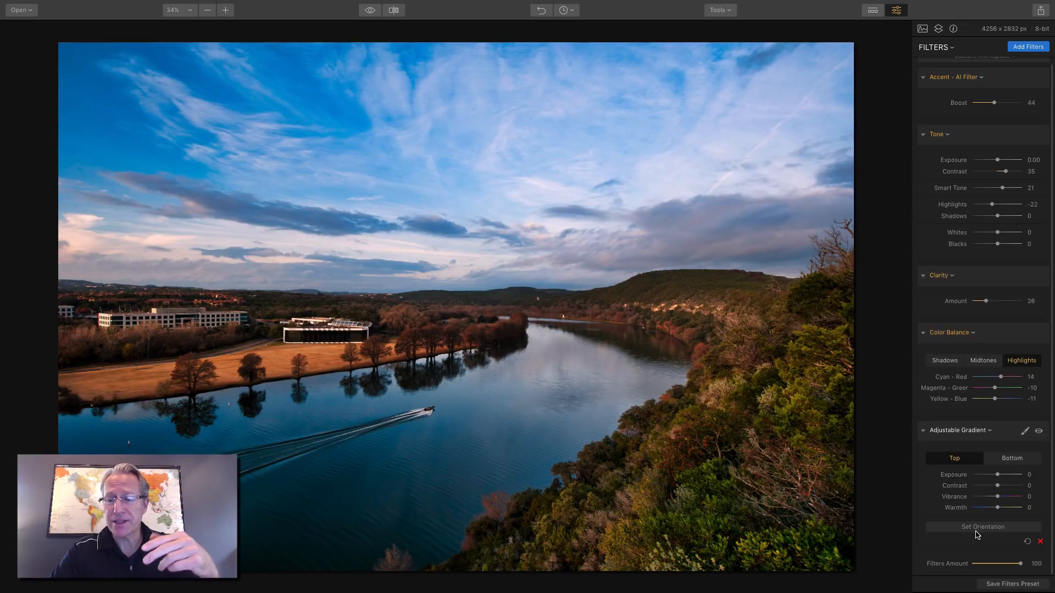
Step: Orient the Adjustable Gradient along the horizon with a slight tilt and a narrower transition zone
click(978, 528)
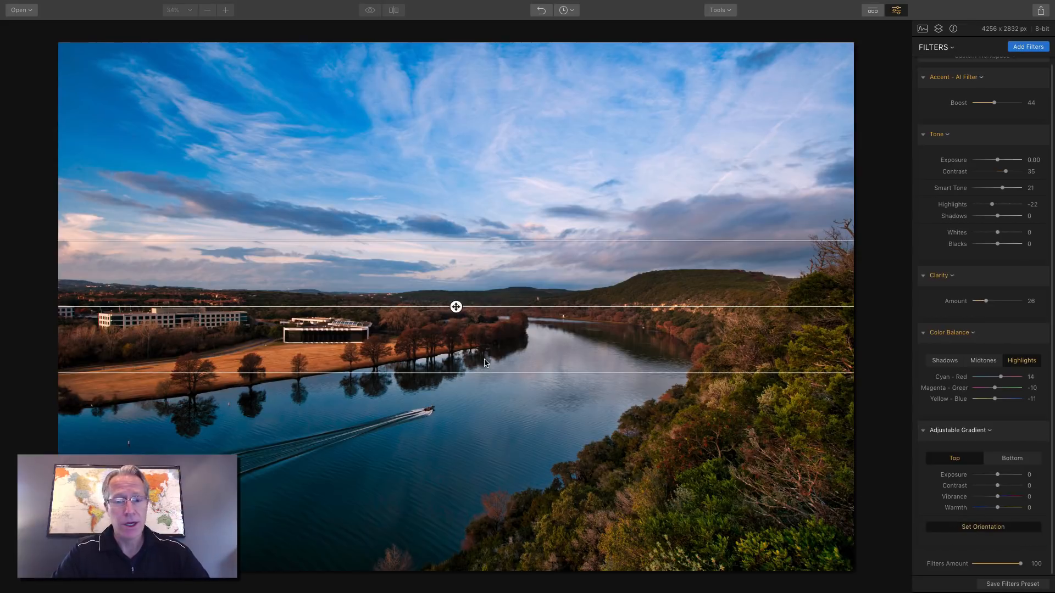
drag(456, 307, 480, 297)
mouse_move(550, 301)
mouse_down()
mouse_move(547, 277)
mouse_move(541, 296)
mouse_up()
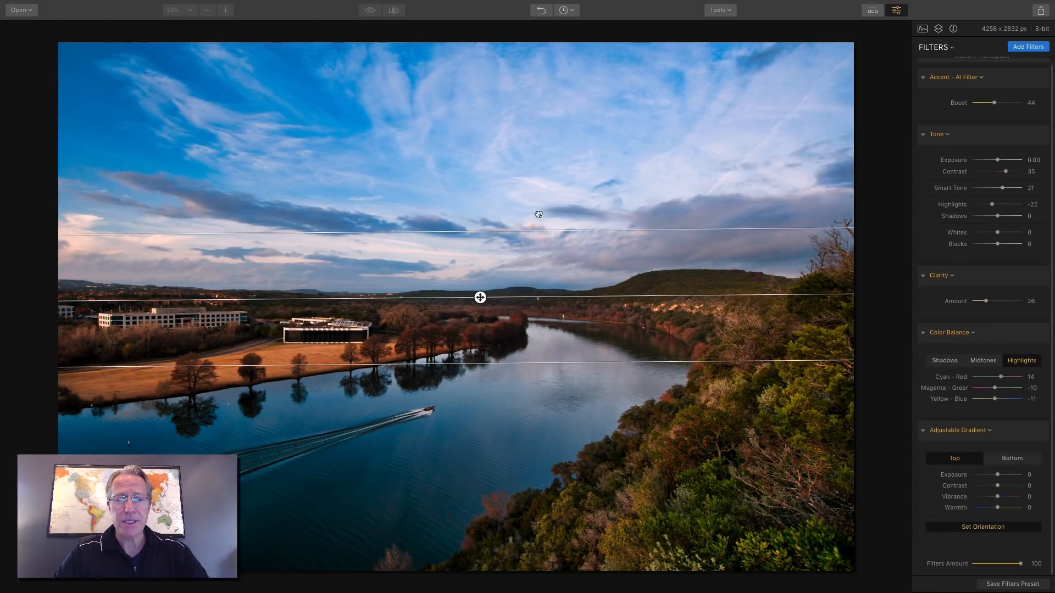
drag(537, 215, 538, 278)
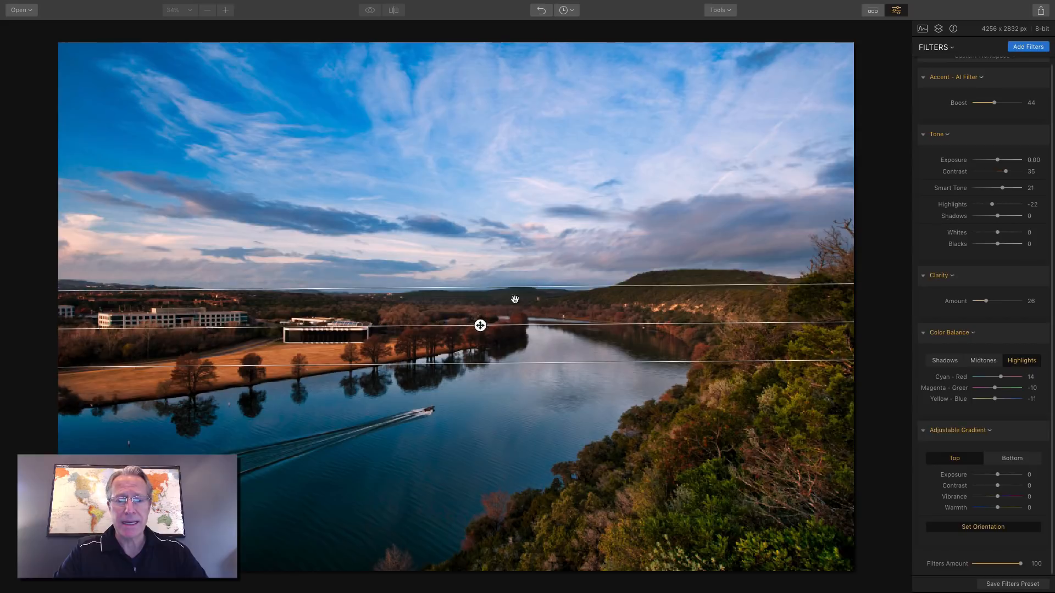
drag(480, 321, 481, 297)
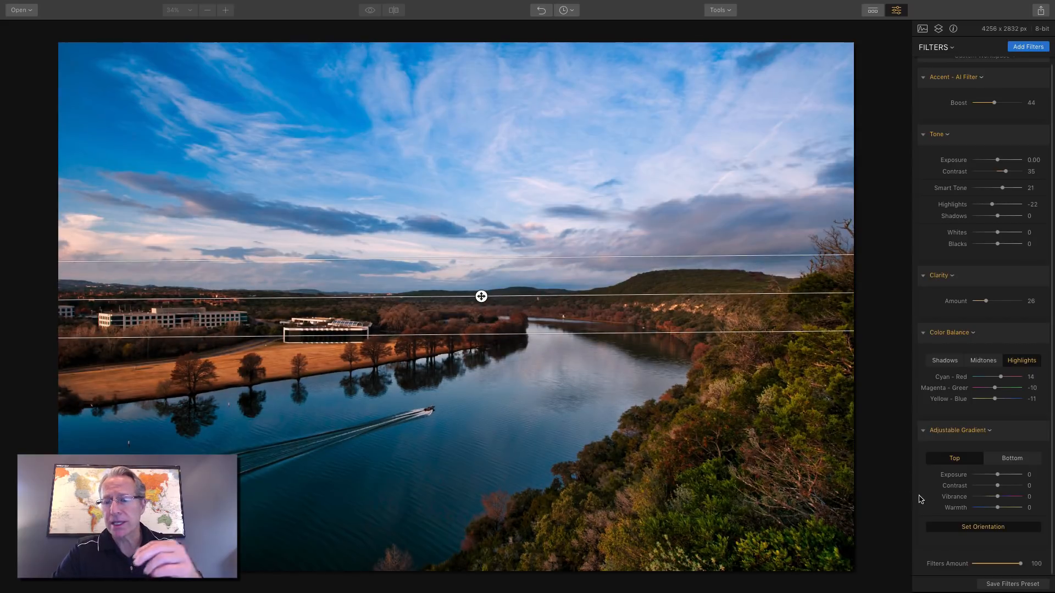
click(995, 529)
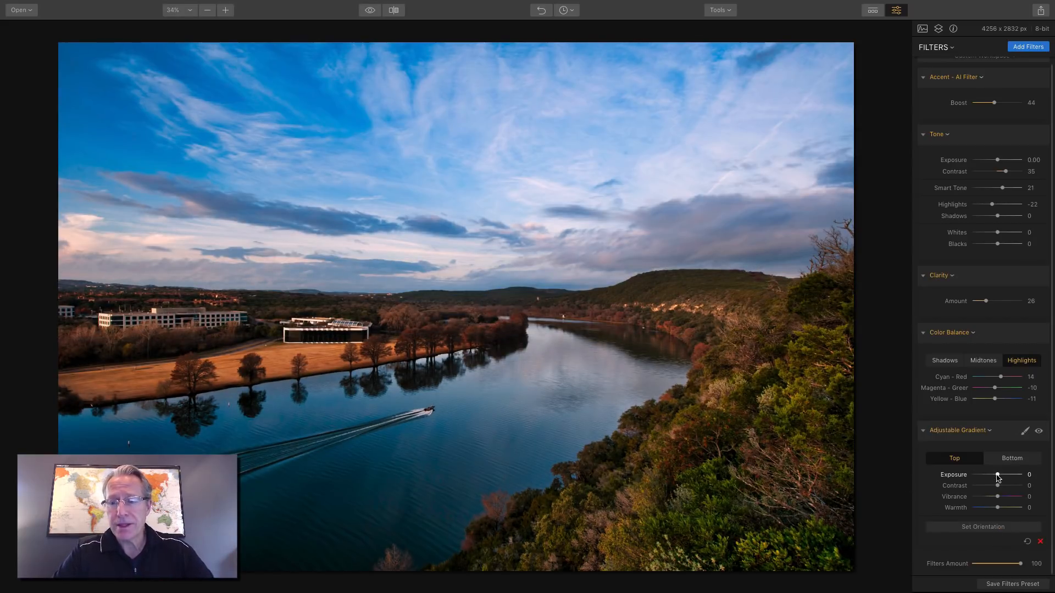
Step: Set the gradient's top to exposure -31, contrast 12, warmth 16 and raised vibrance, and its bottom to exposure -11, contrast 8, vibrance 3, warmth 11
drag(997, 475, 1003, 496)
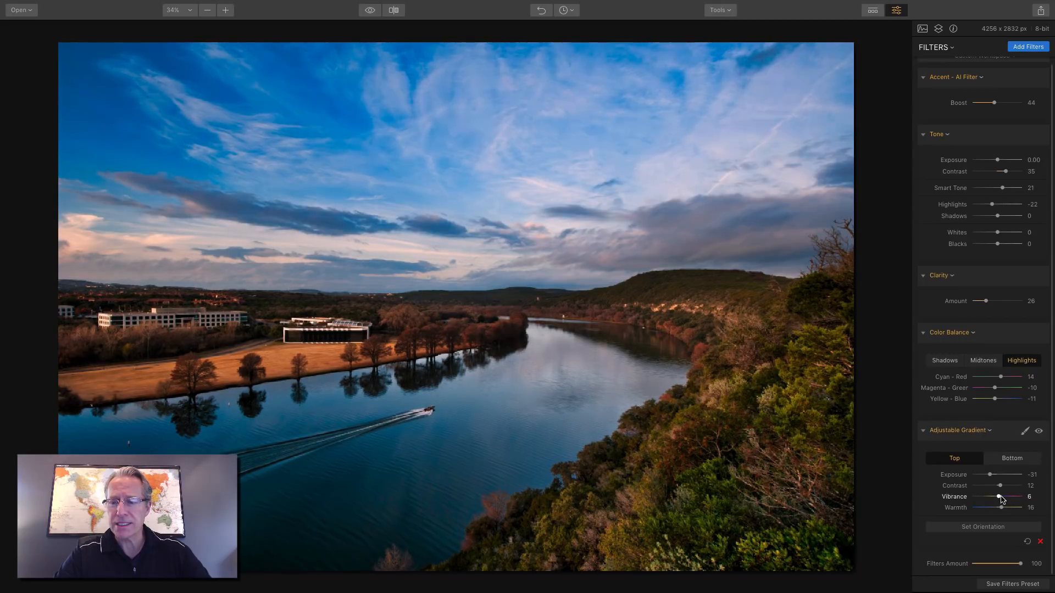
click(1011, 458)
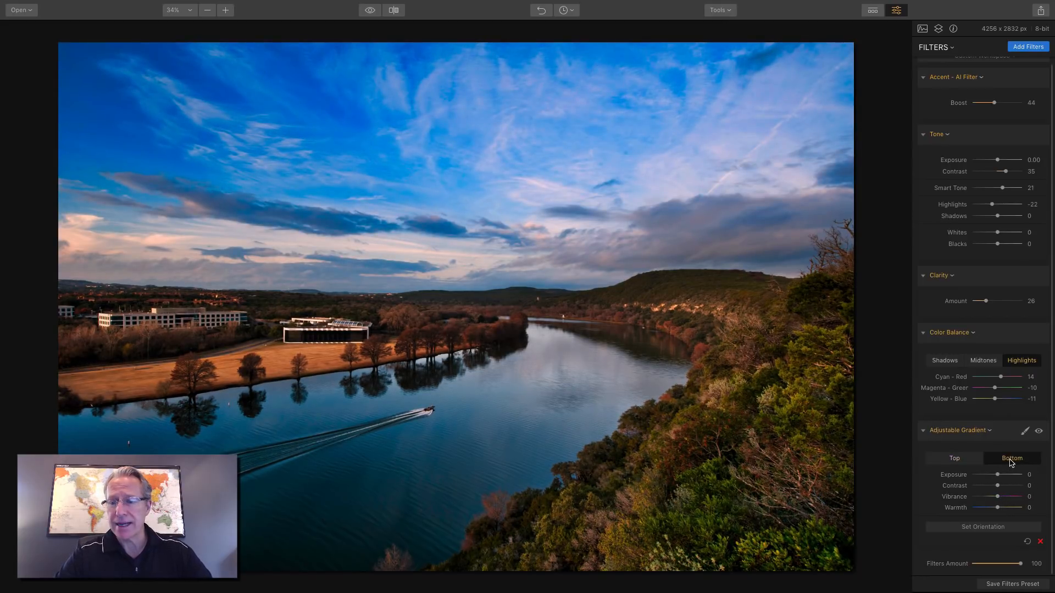
drag(998, 477, 1002, 509)
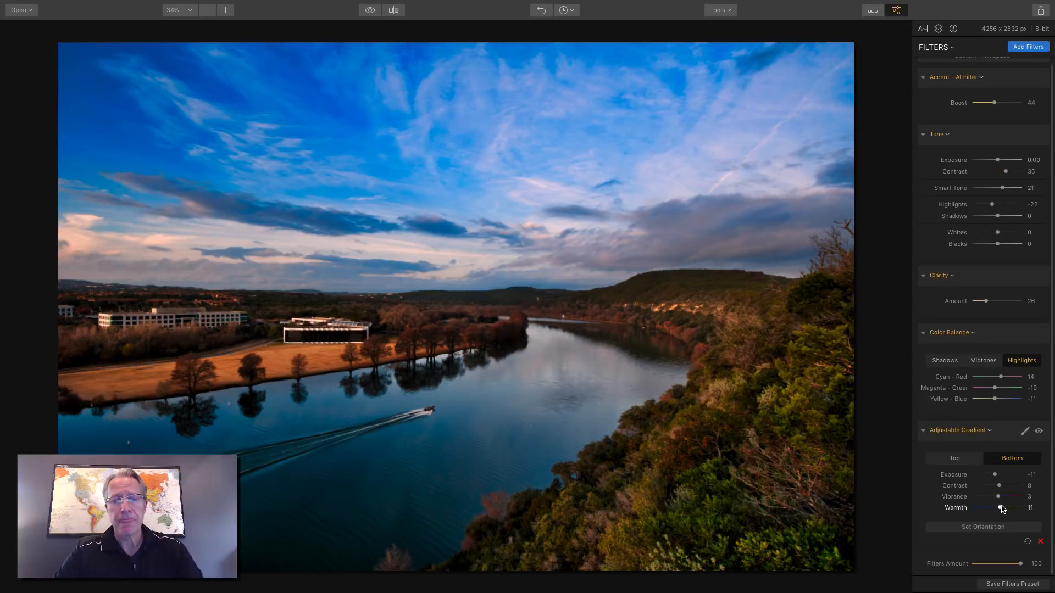
Step: Compare the river photo with and without the Adjustable Gradient filter, and against the unedited original
click(1039, 432)
click(1039, 432)
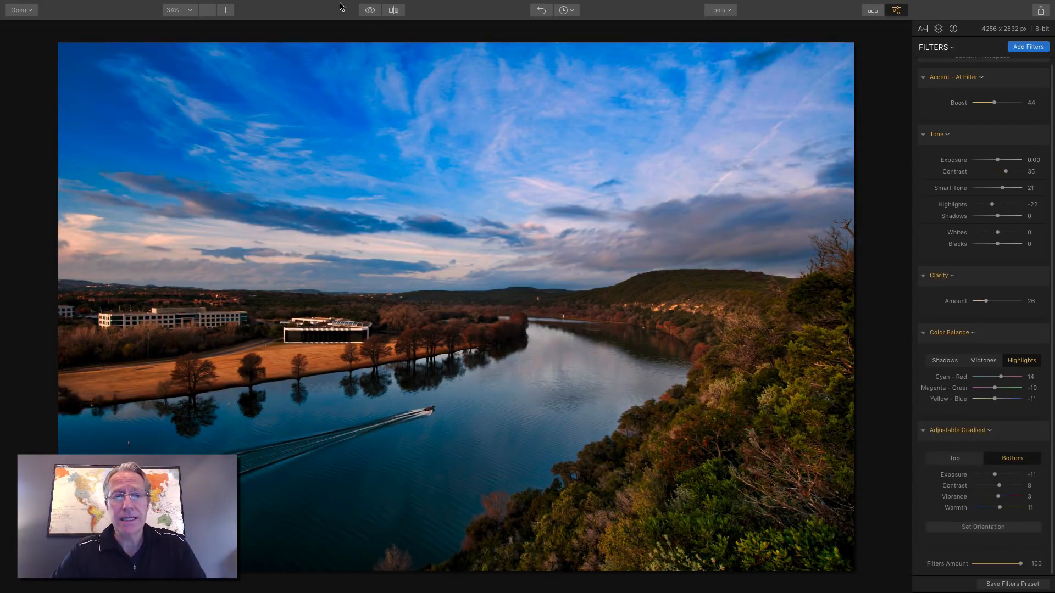
click(369, 12)
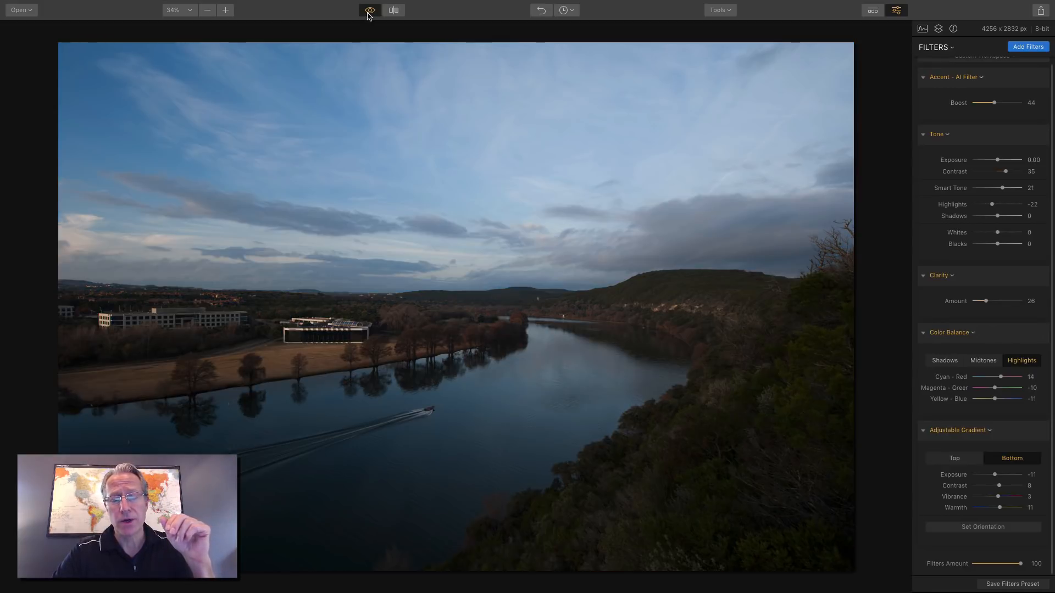
click(369, 12)
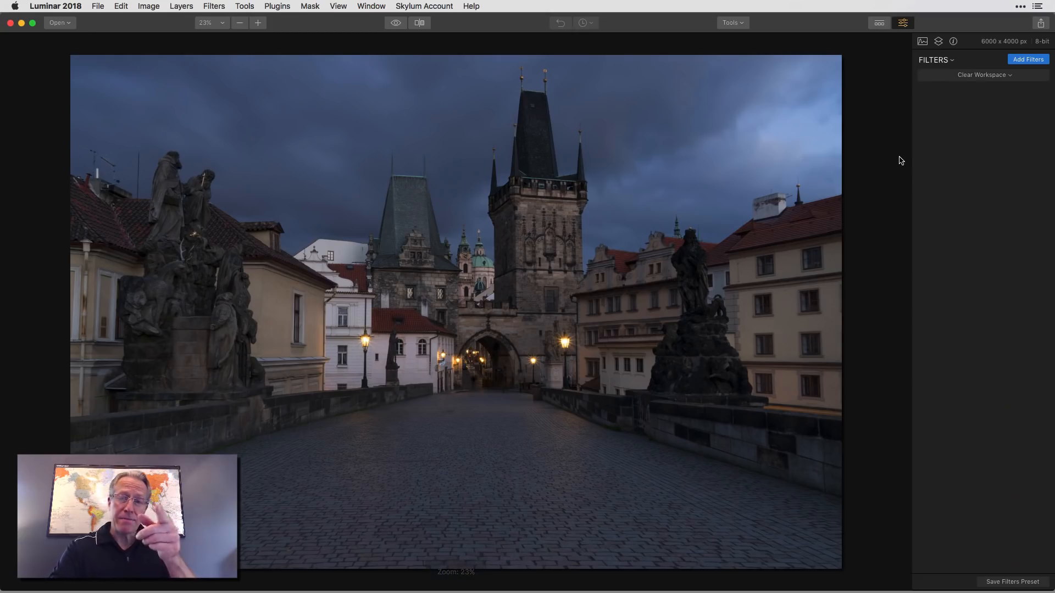
Step: Add the Accent - AI, Tone, Clarity, Color Balance and Adjustable Gradient filters to the cobblestone bridge photo
click(1027, 58)
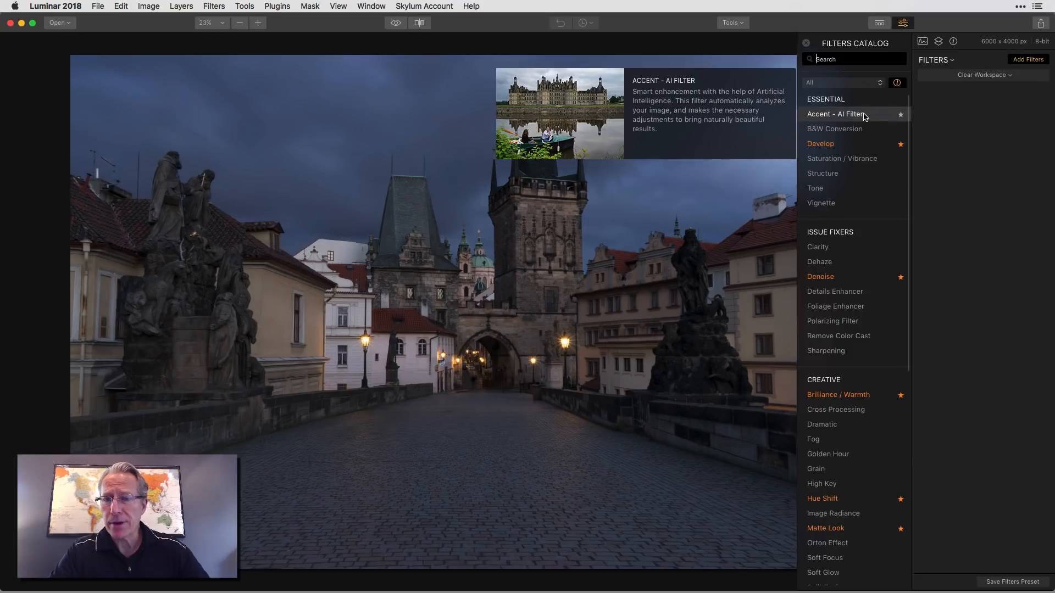
click(865, 116)
click(849, 188)
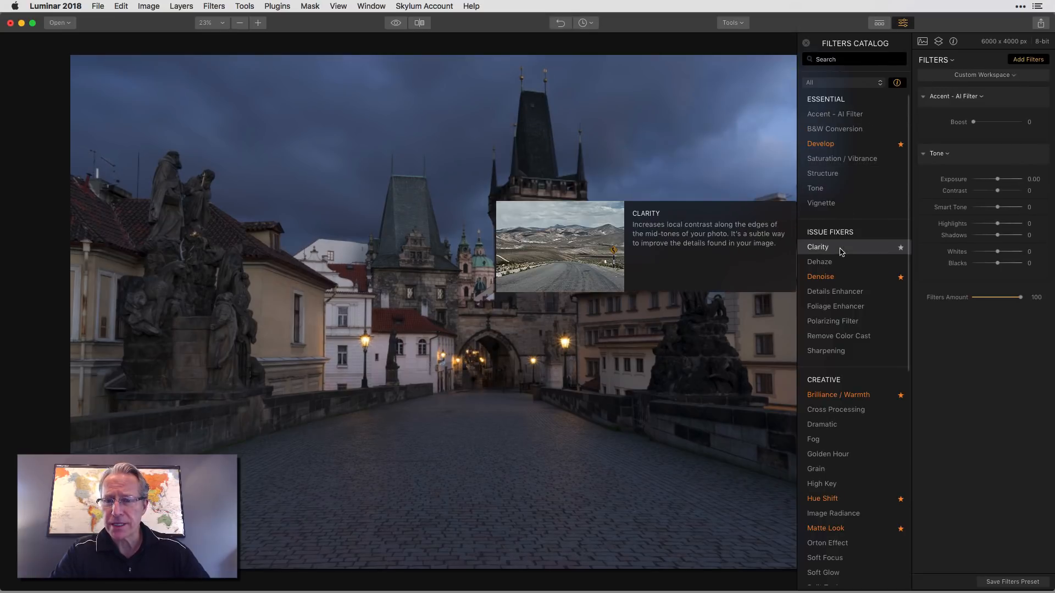
click(841, 251)
scroll(846, 286, down, 8)
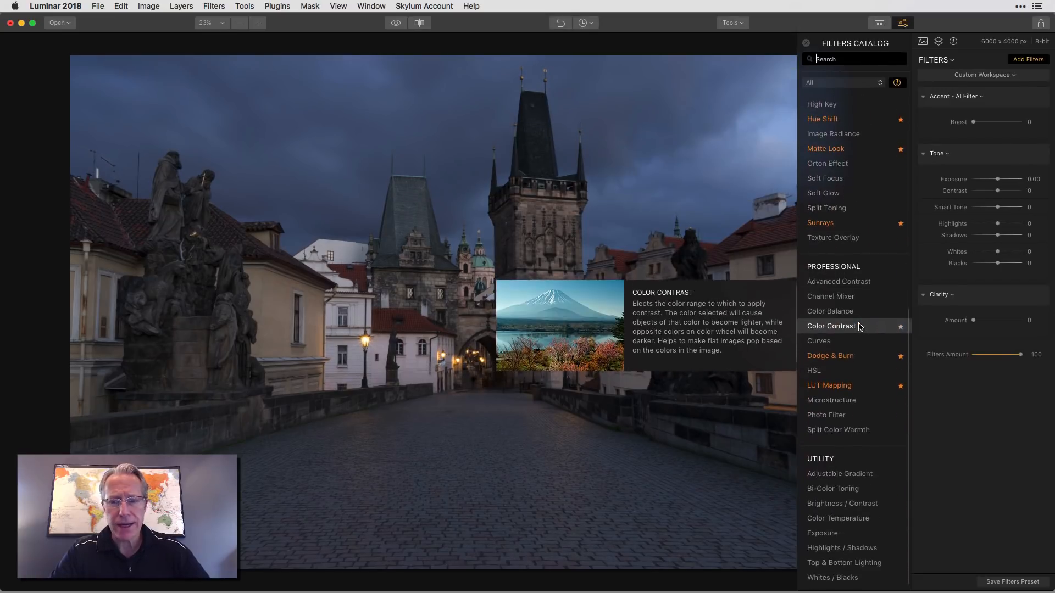
click(858, 316)
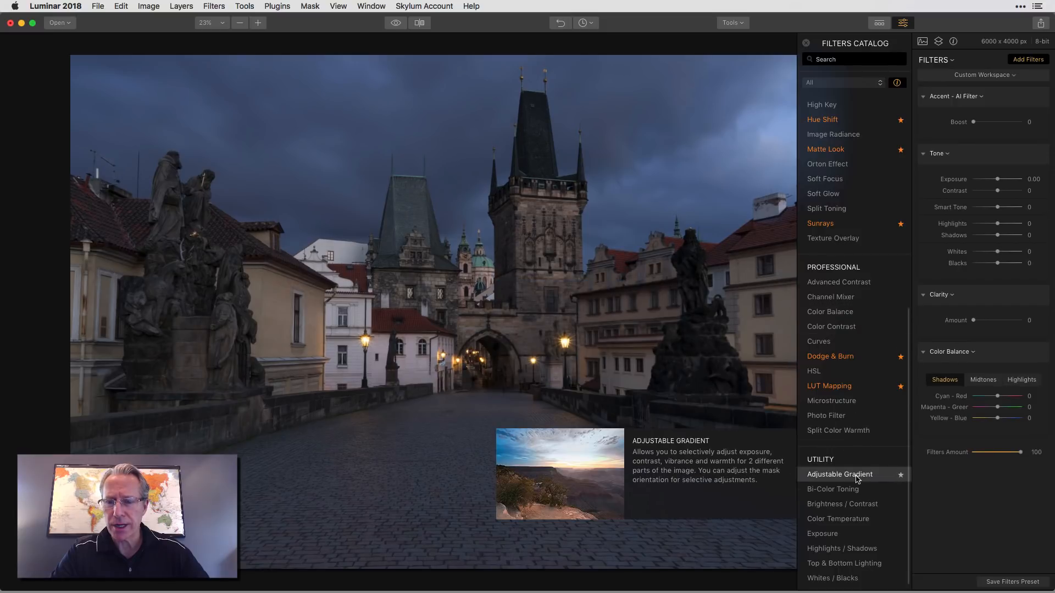
click(843, 474)
click(803, 42)
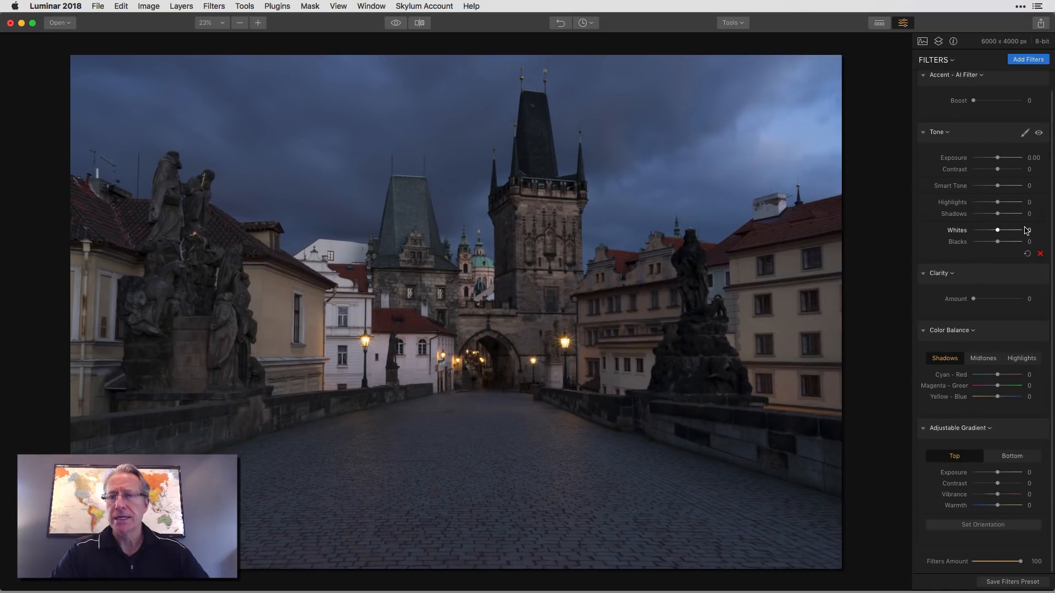
Step: Set Accent - AI Boost to 34, Tone contrast 21, Smart Tone -13, Highlights -12 and Whites -12, and the Clarity amount to 32
scroll(970, 262, down, 1)
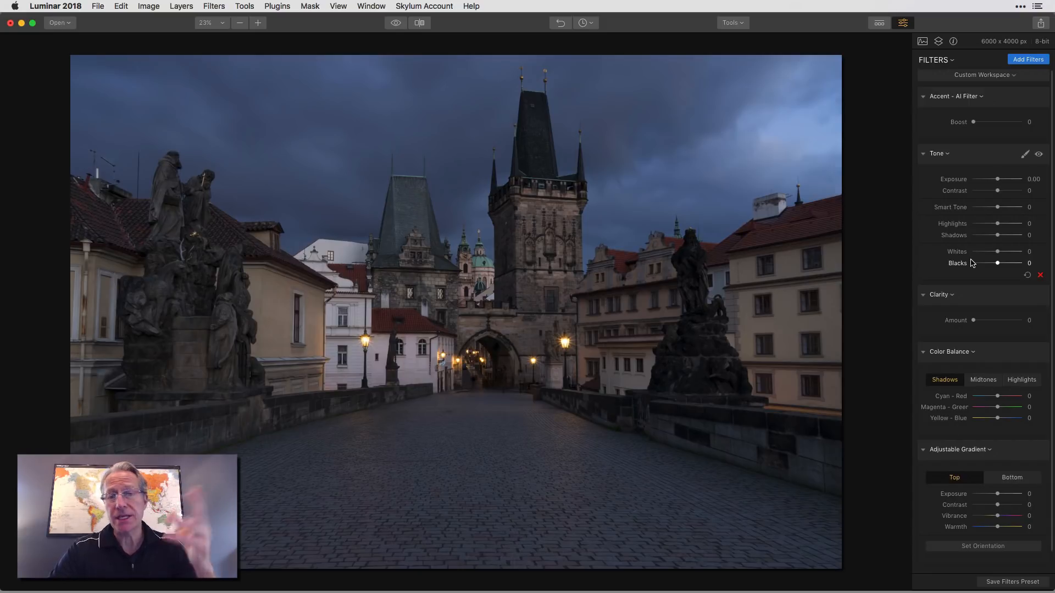
drag(973, 123, 990, 123)
drag(996, 191, 993, 252)
drag(973, 321, 989, 321)
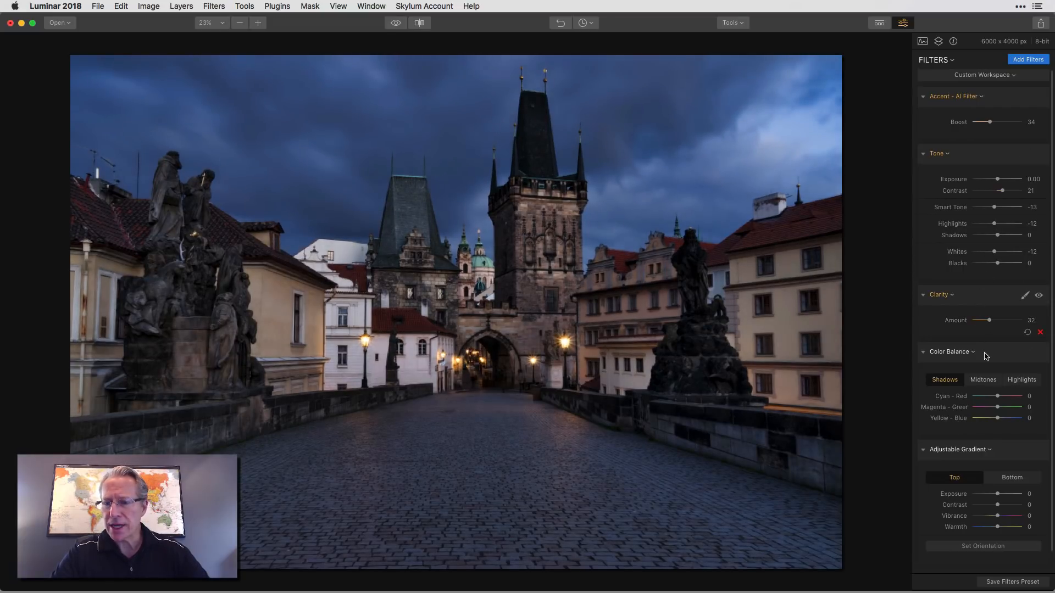
Step: In Color Balance, set Cyan-Red, Magenta-Green and Yellow-Blue to 7, -6, 10 for shadows, 6, 0, -10 for midtones, and -6, 0, 13 for highlights
drag(997, 397, 1000, 419)
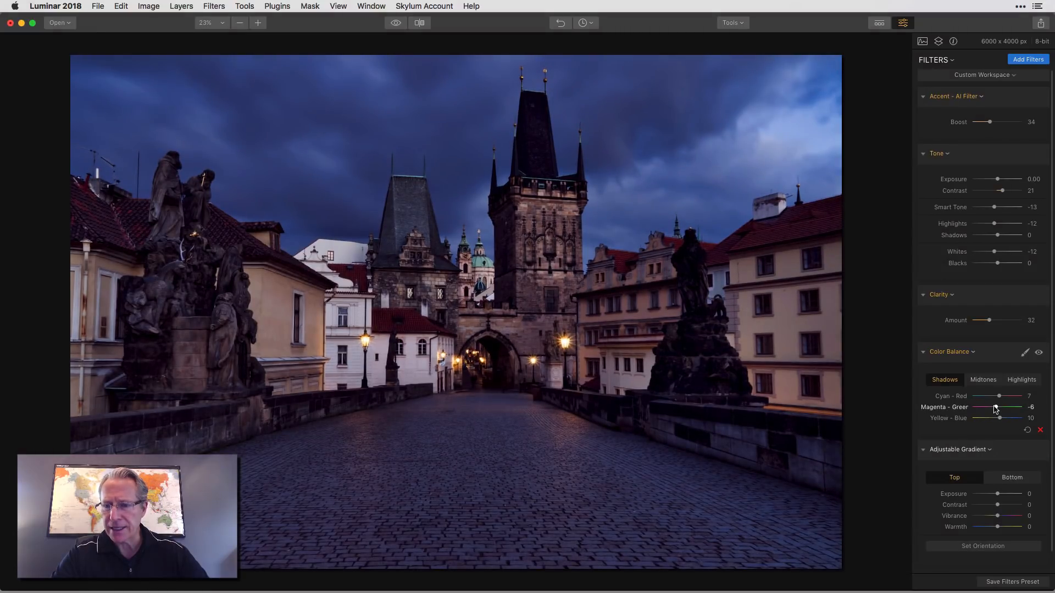
click(991, 382)
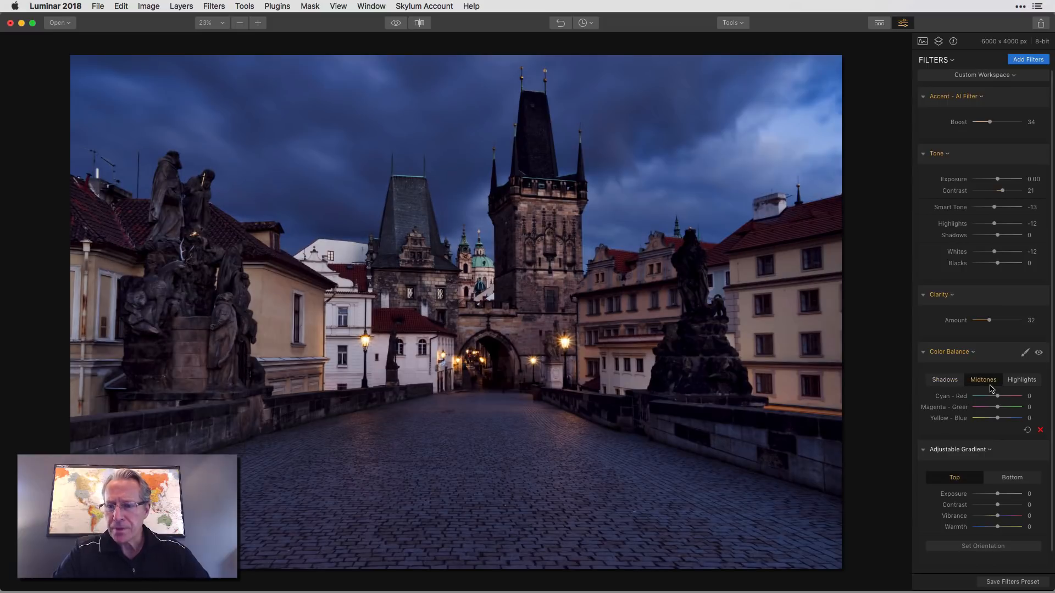
drag(998, 397, 996, 418)
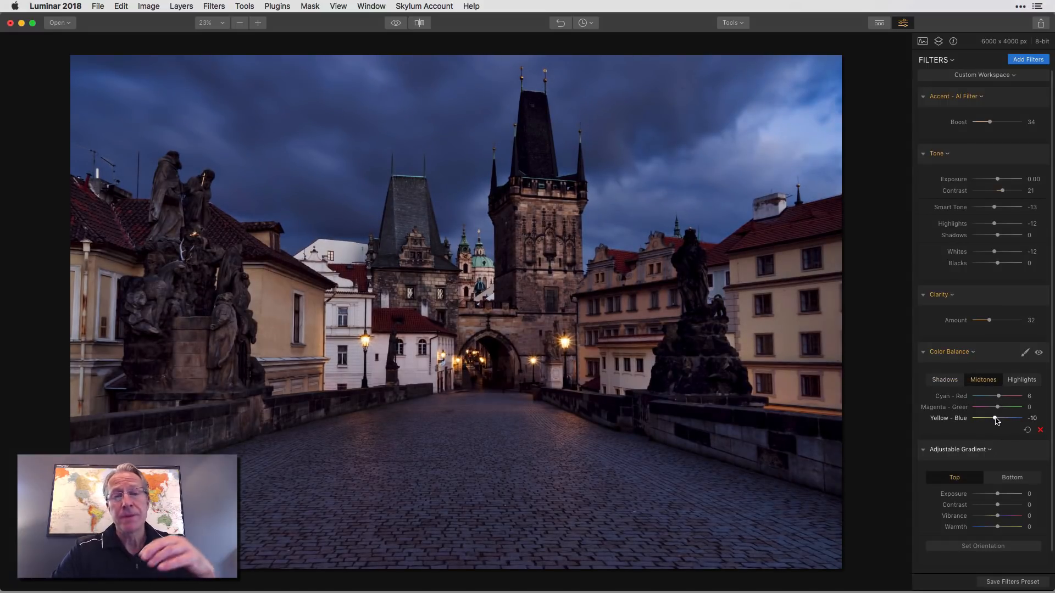
click(1022, 381)
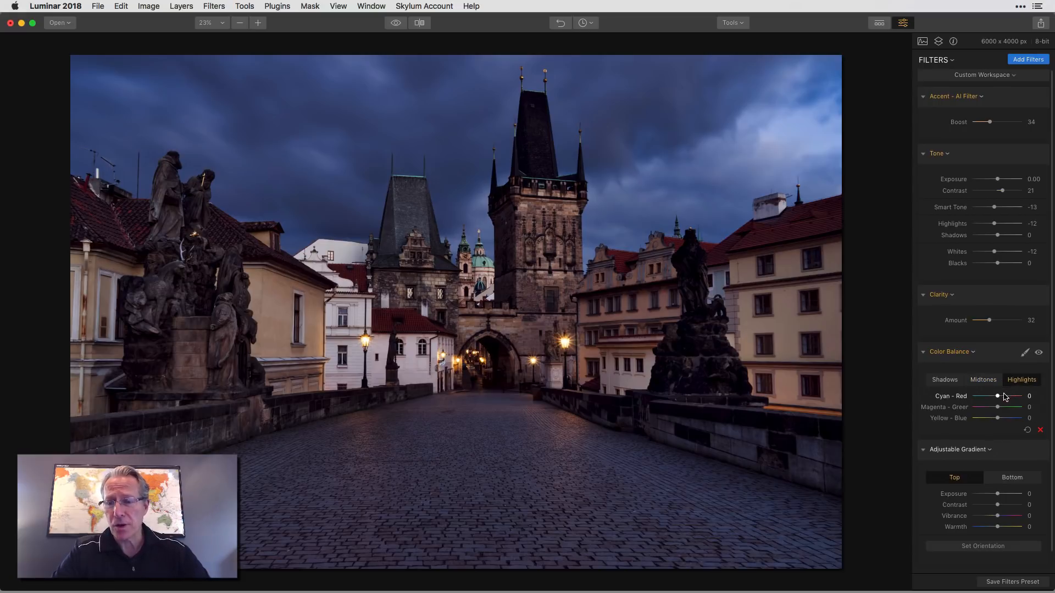
drag(998, 396, 1001, 418)
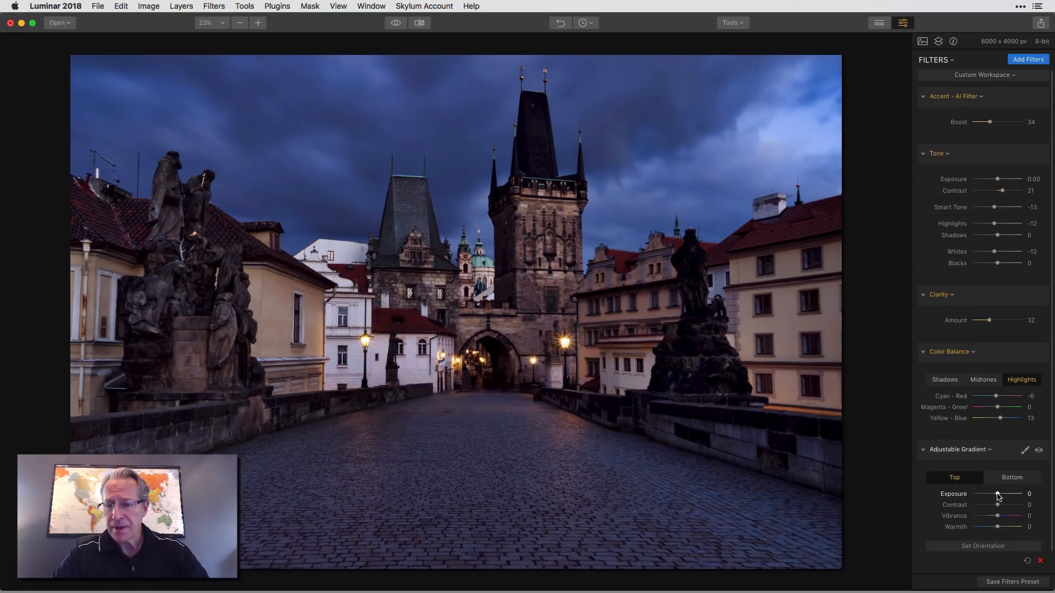
Step: Set the Adjustable Gradient's top to exposure -17, contrast 12, vibrance 13, and its bottom to exposure 17, contrast 11, vibrance 6, warmth 12
drag(998, 496, 1000, 515)
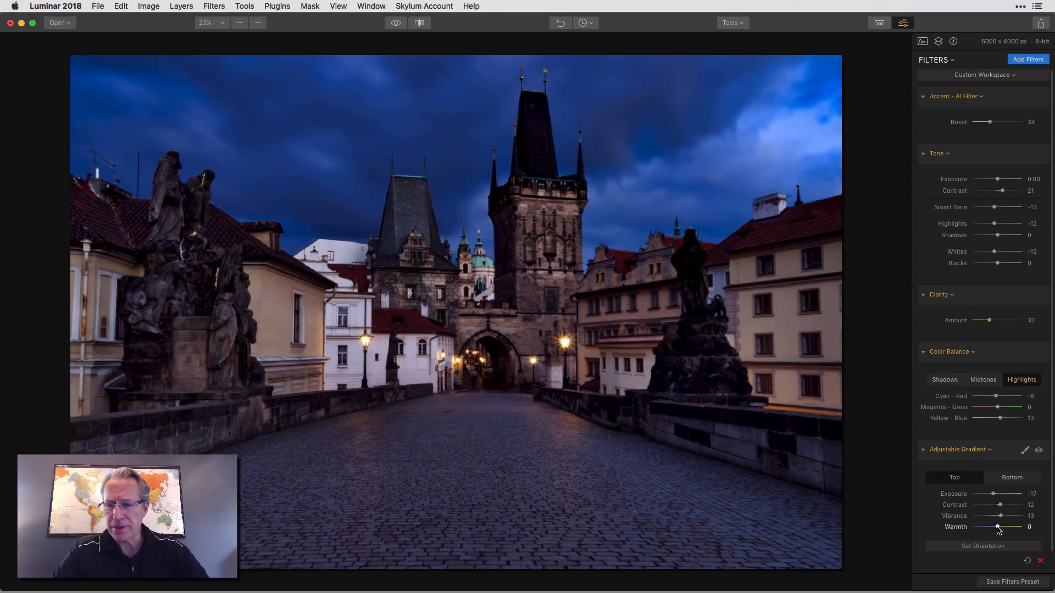
click(1011, 479)
drag(996, 498, 1000, 527)
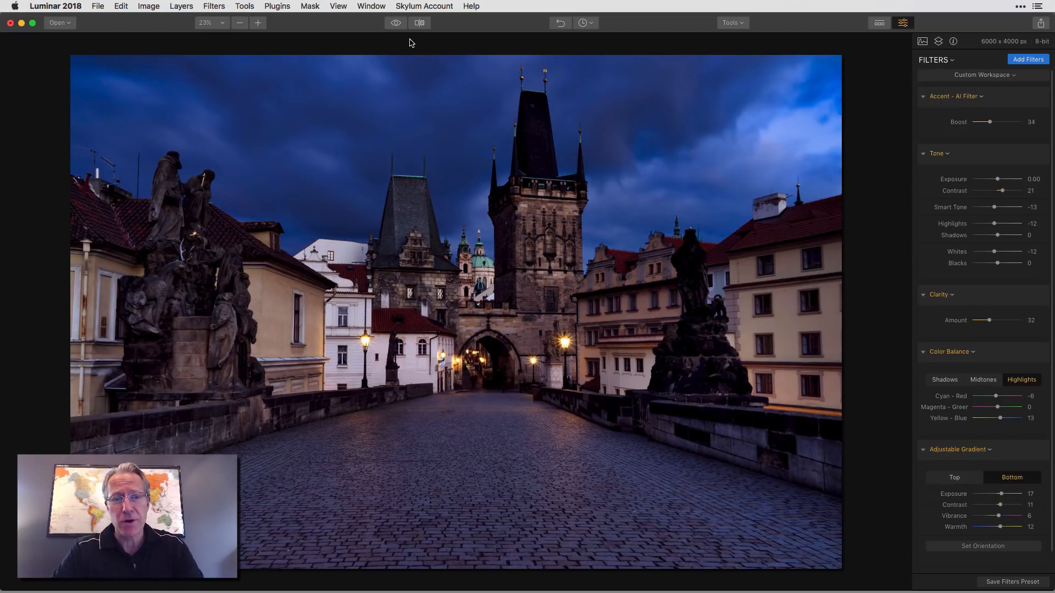
Step: Compare the edited bridge photo with the original, including in a split before-and-after view
click(396, 23)
click(396, 23)
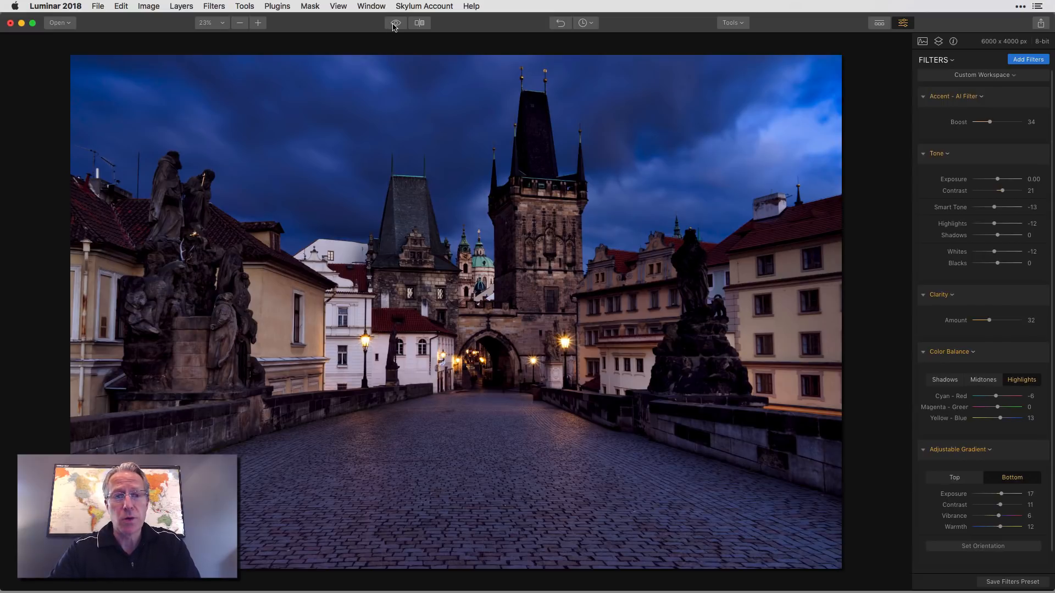
click(394, 24)
click(419, 22)
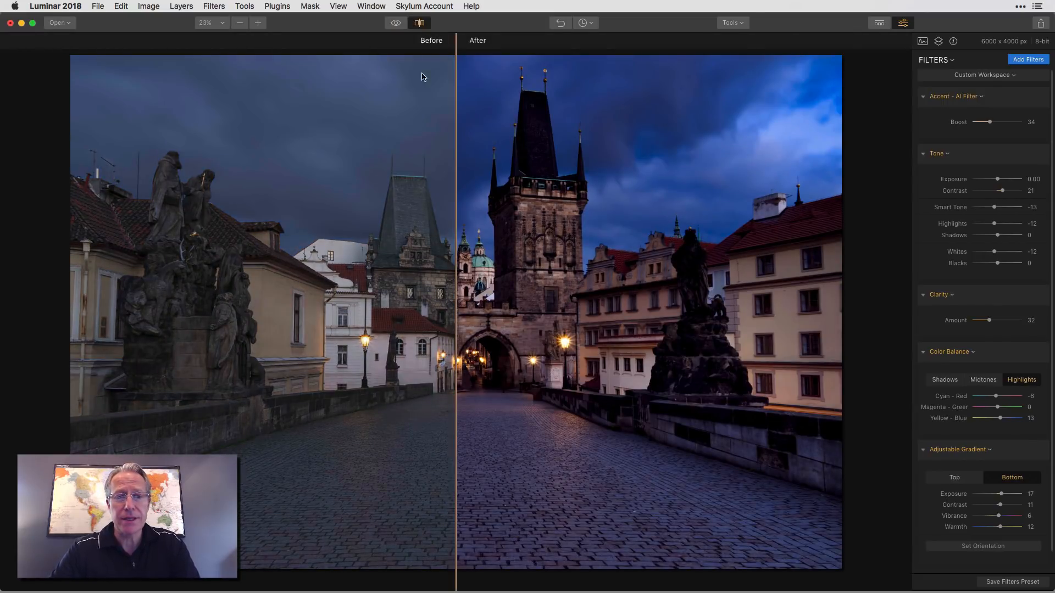
Step: Shift the before-and-after divider slightly on the bridge photo, and close the split comparison
drag(455, 104, 451, 136)
click(419, 23)
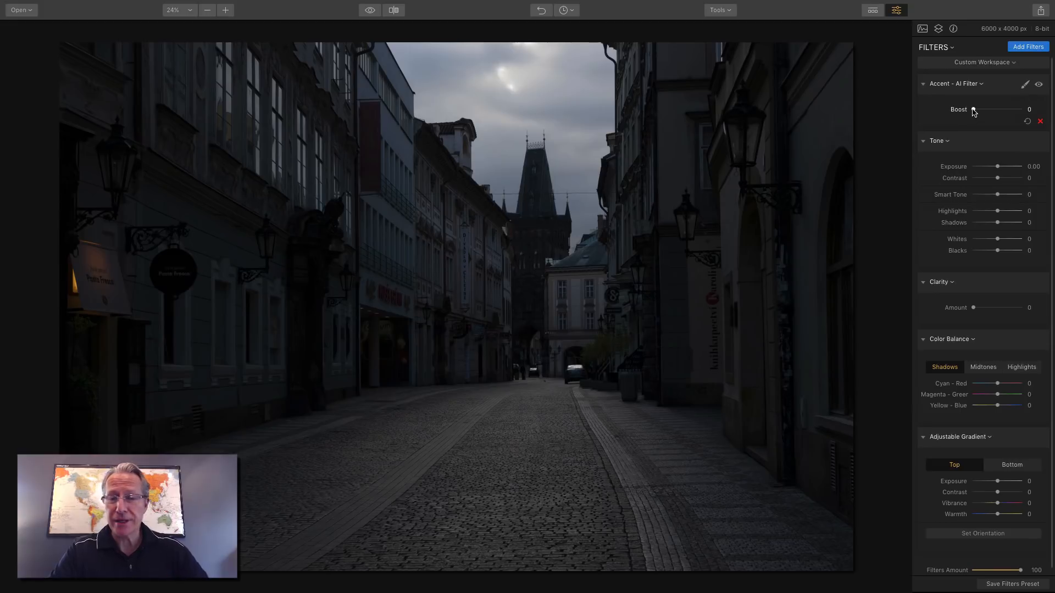
Step: Set Accent - AI Boost to 28, Tone contrast 25, Smart Tone -17, Highlights -15 and Whites -26, and the Clarity amount to 20
drag(973, 110, 987, 109)
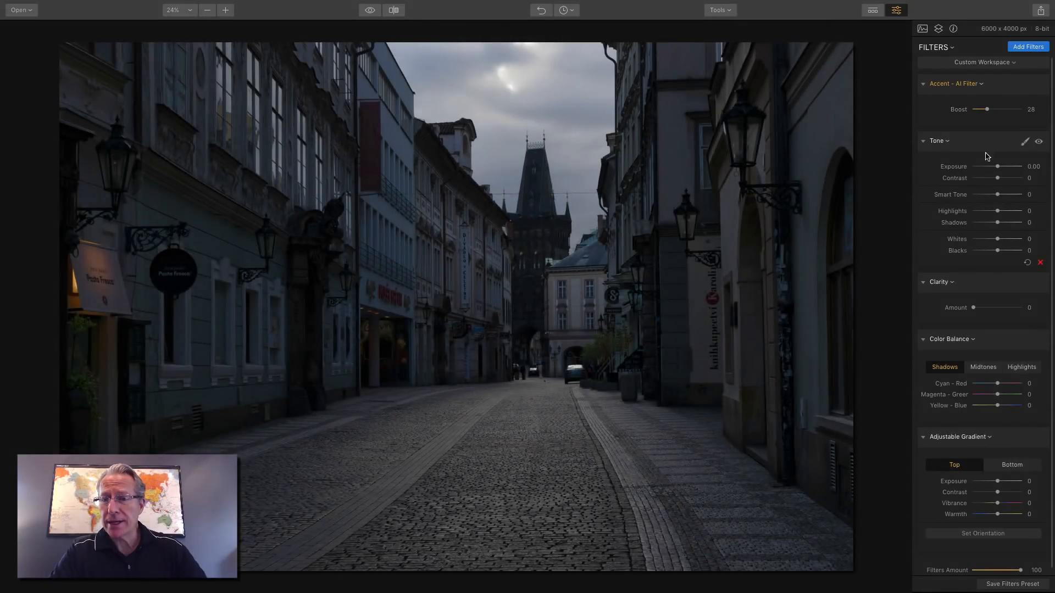
drag(998, 178, 991, 238)
click(997, 194)
drag(973, 308, 983, 307)
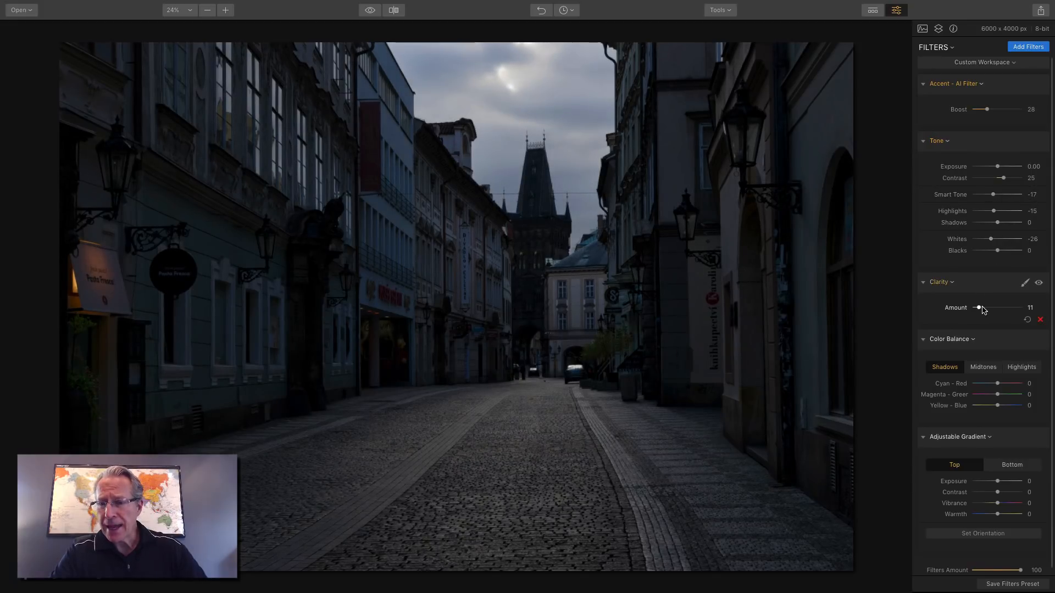
Step: In Color Balance, adjust the shadows and midtones, and set the highlights to Cyan-Red 10 and Yellow-Blue -18
drag(997, 384, 993, 409)
click(988, 368)
click(1021, 367)
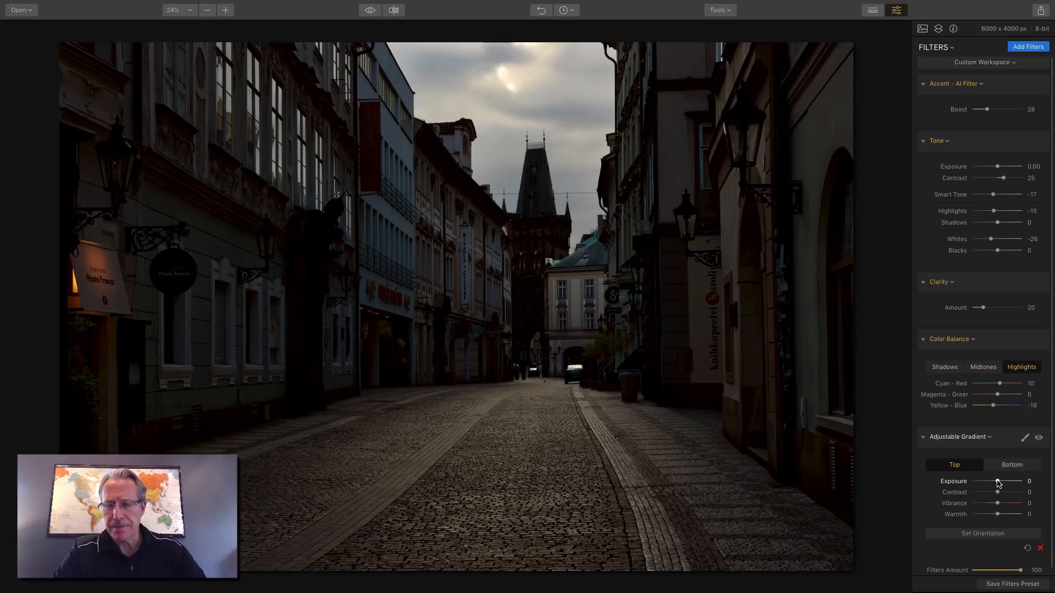
Step: Set the Adjustable Gradient's top to exposure -9, vibrance 20 and warmth 27, and its bottom to exposure 24, contrast 9 and warmth -20
drag(998, 482, 1002, 506)
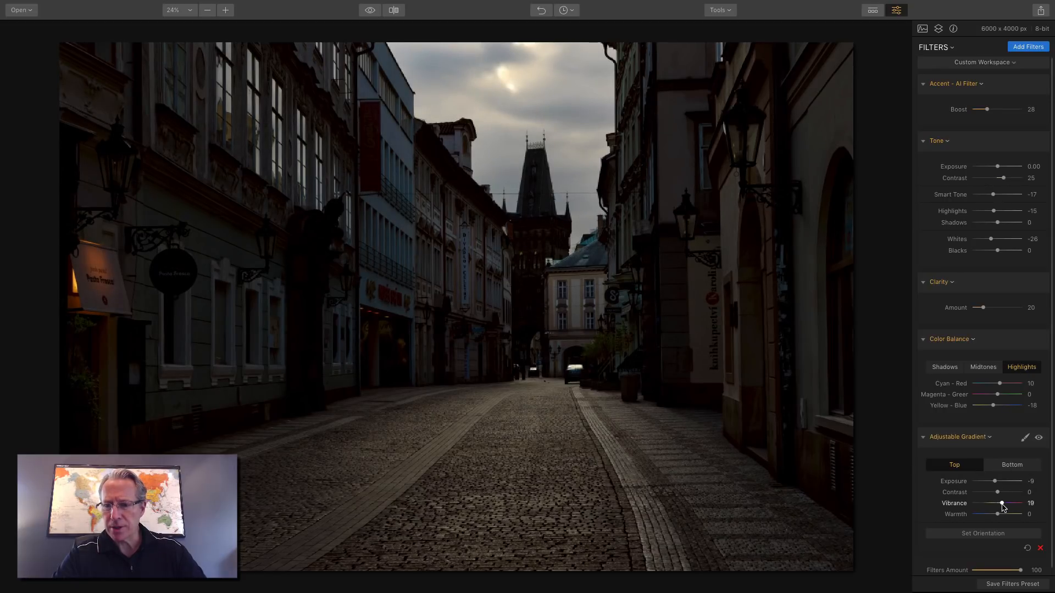
click(1007, 467)
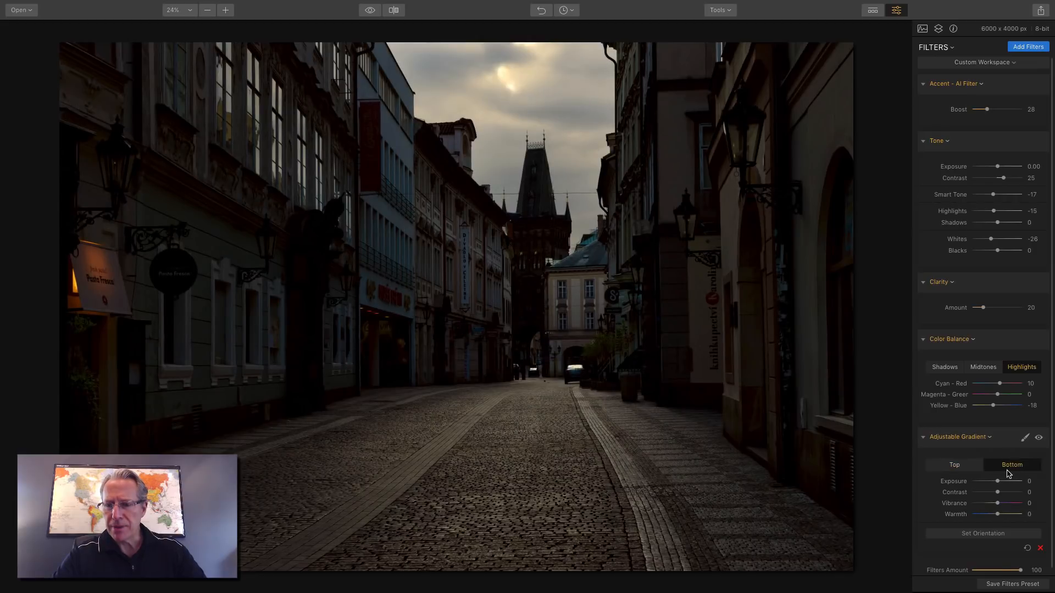
drag(998, 482, 992, 514)
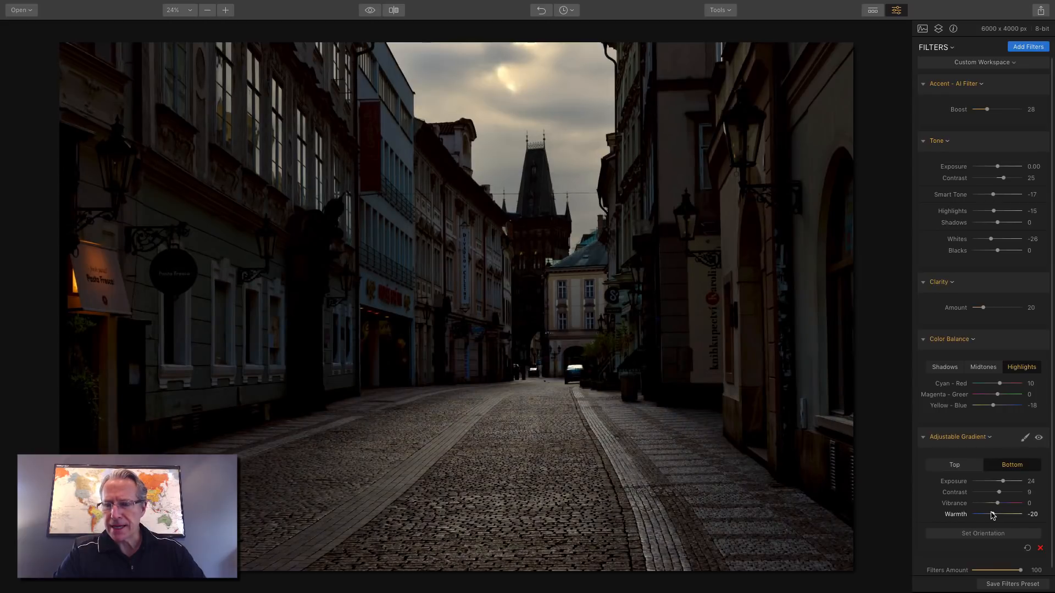
Step: Set the Color Balance midtones to Cyan-Red -16, Magenta-Green -2 and Yellow-Blue 1, and the Tone filter's Smart Tone to 16 and Shadows to 7
click(991, 366)
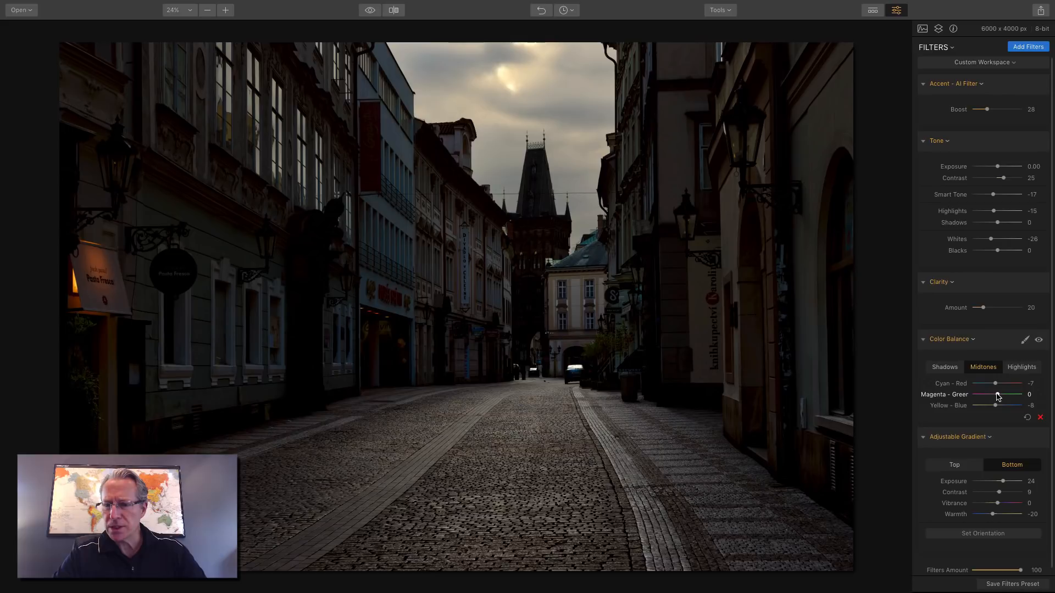
mouse_move(997, 394)
mouse_down()
mouse_move(998, 405)
mouse_move(993, 384)
mouse_up()
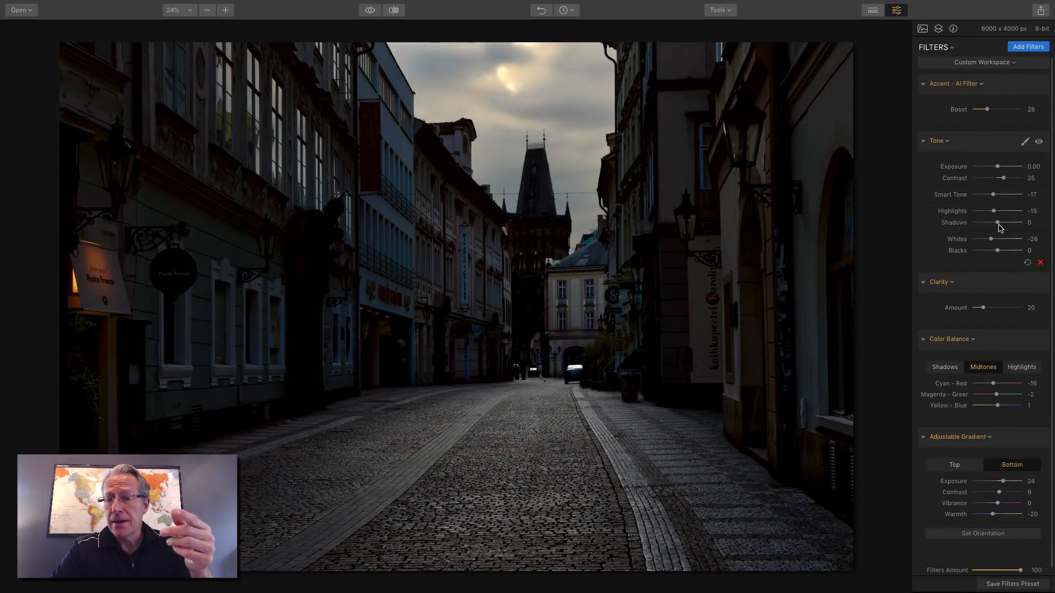
drag(993, 195, 1000, 197)
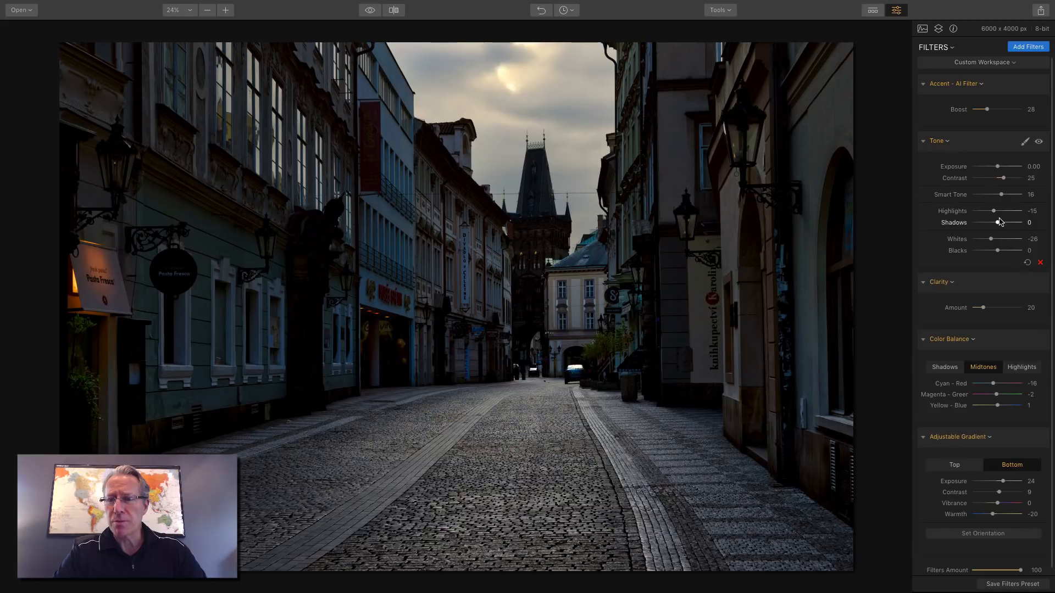
drag(998, 224, 1000, 225)
Step: Increase the warmth at the bottom of the Adjustable Gradient, and display the gradient's top settings
scroll(988, 384, down, 1)
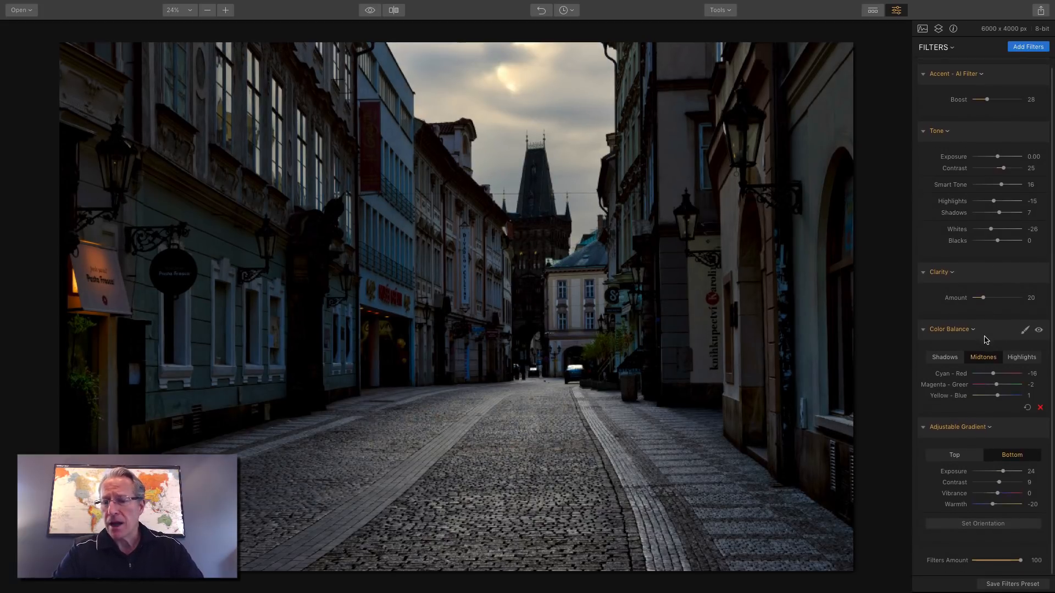
drag(992, 509, 1004, 509)
click(958, 459)
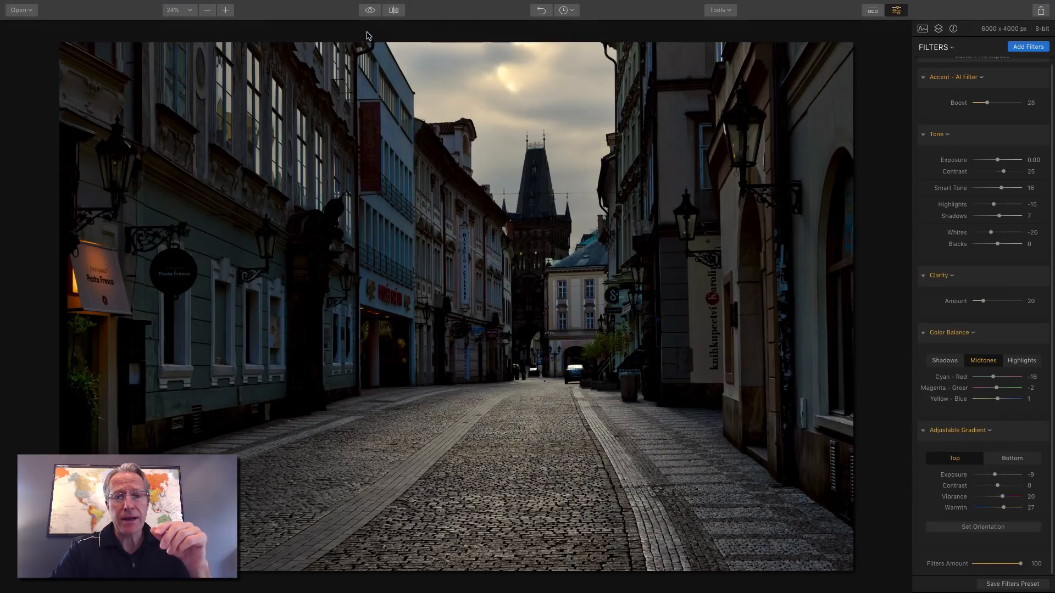
Step: Compare the edited street photo with its original, including in a split view with the divider moved across the buildings
click(371, 12)
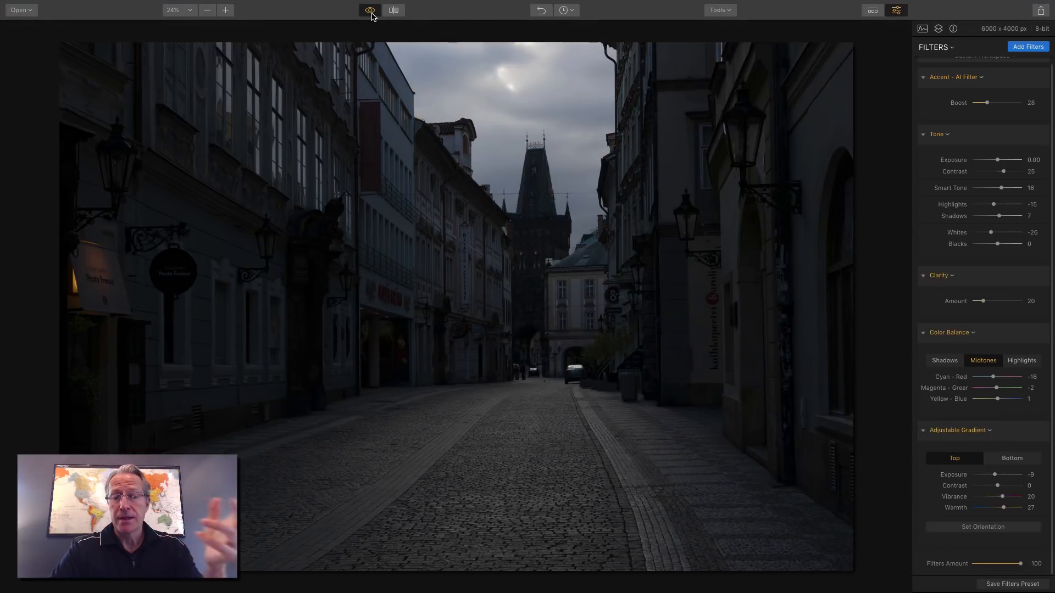
click(371, 11)
click(393, 10)
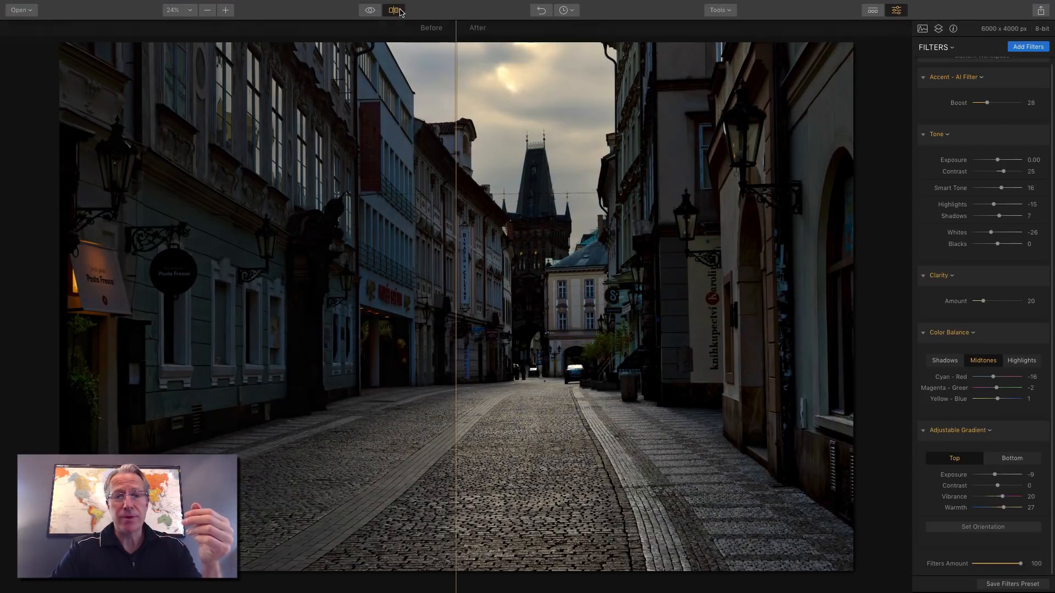
drag(453, 121, 373, 115)
click(394, 9)
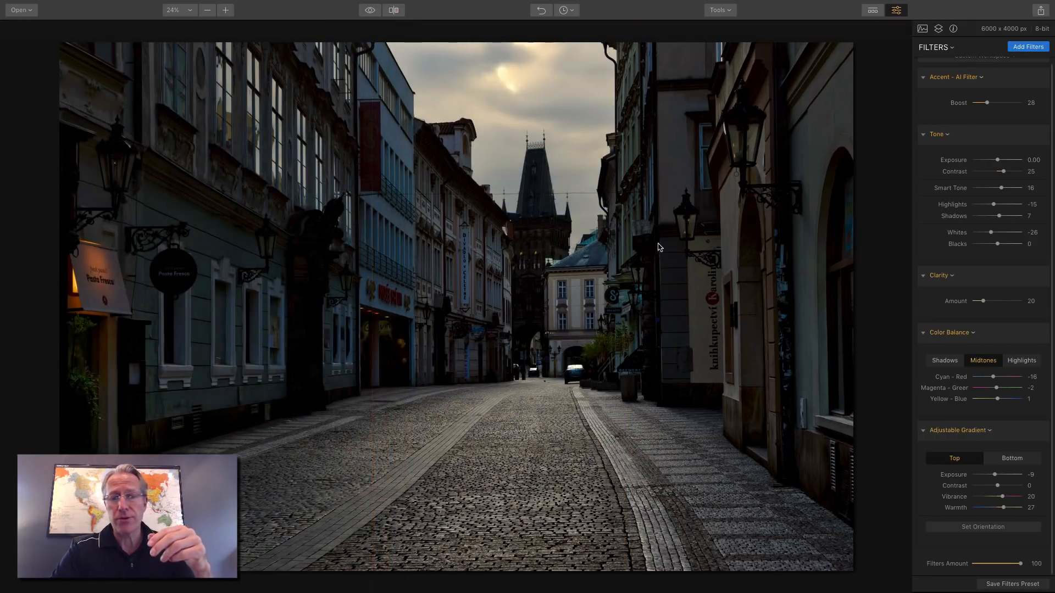